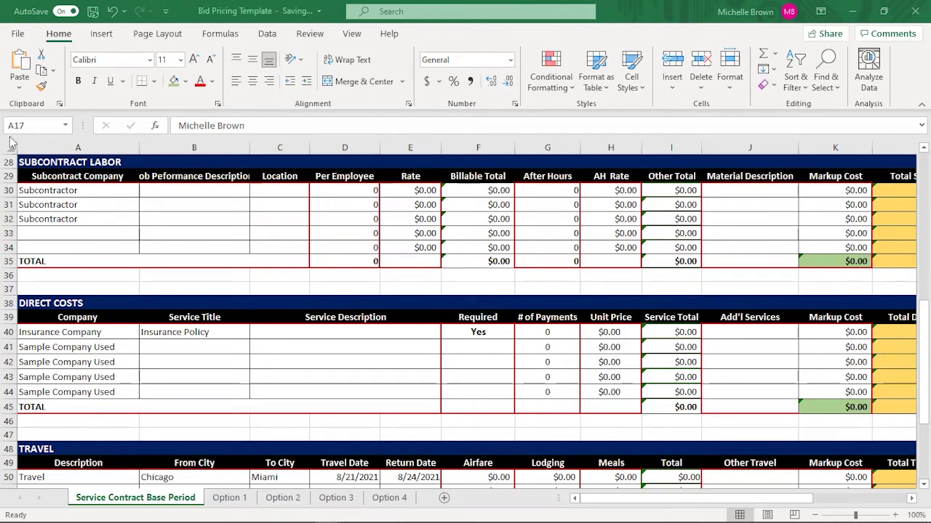
Enter Drug & Alcohol as the subcontract company in the first row of the Subcontract Labor section (cell A30)
click(37, 187)
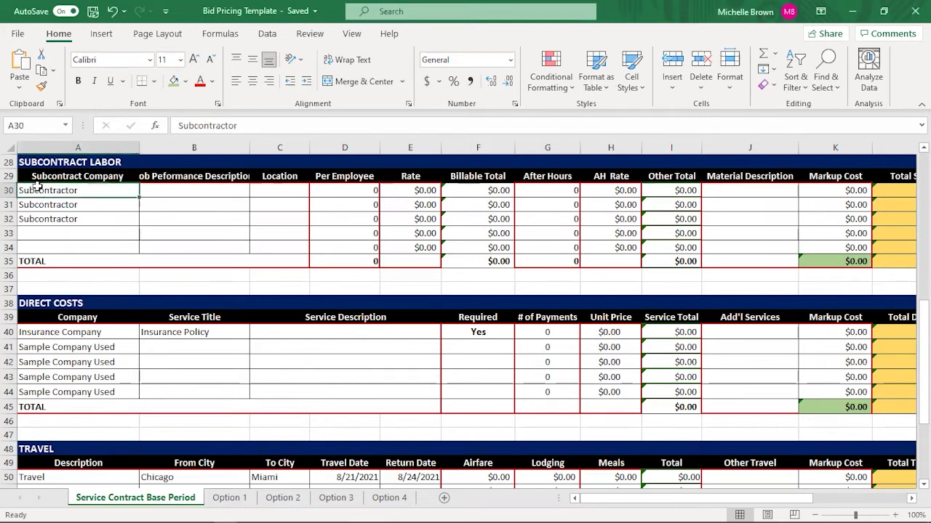
text(D)
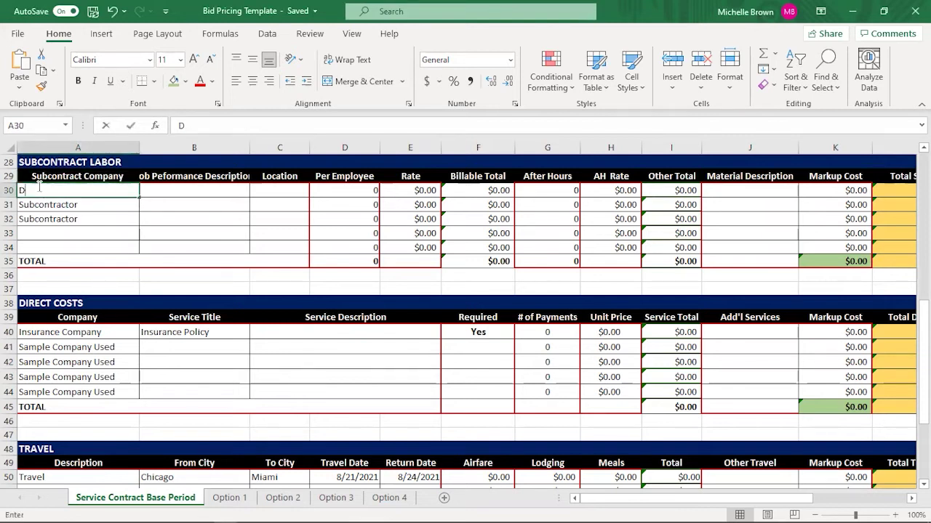
text(rug & Alchol)
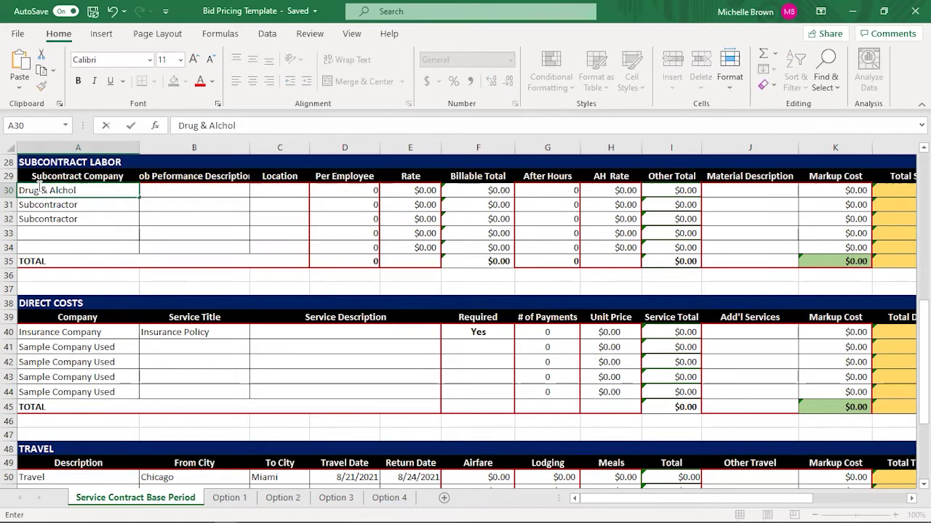
key(BackSpace)
key(BackSpace)
key(BackSpace)
text(ohol)
key(Tab)
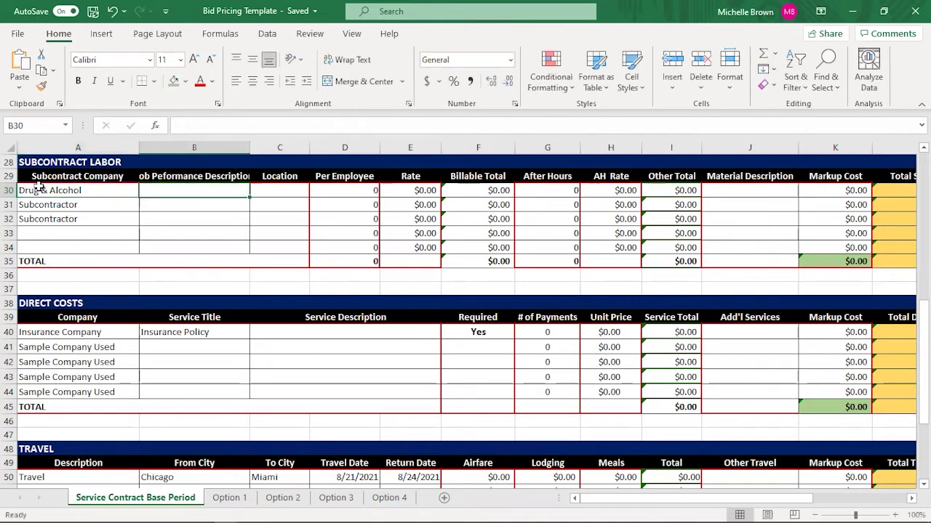
Fill in the Drug & Alcohol row's job performance description with Testing Screening and its location with Chicago, IL
text(Testing)
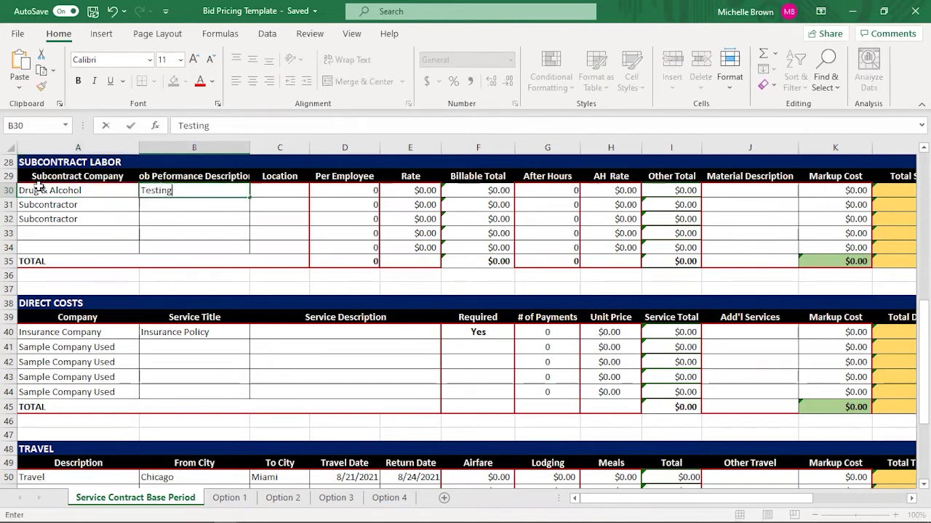
text( Screening)
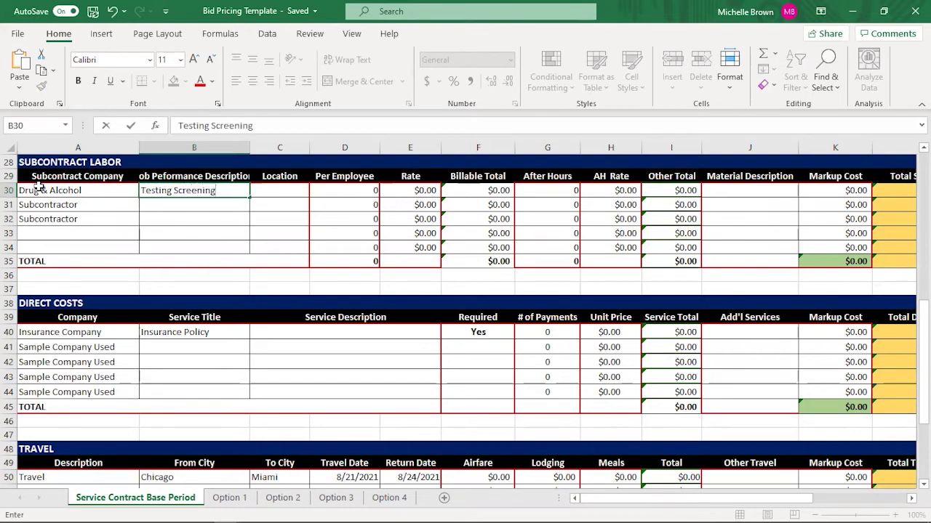
key(Tab)
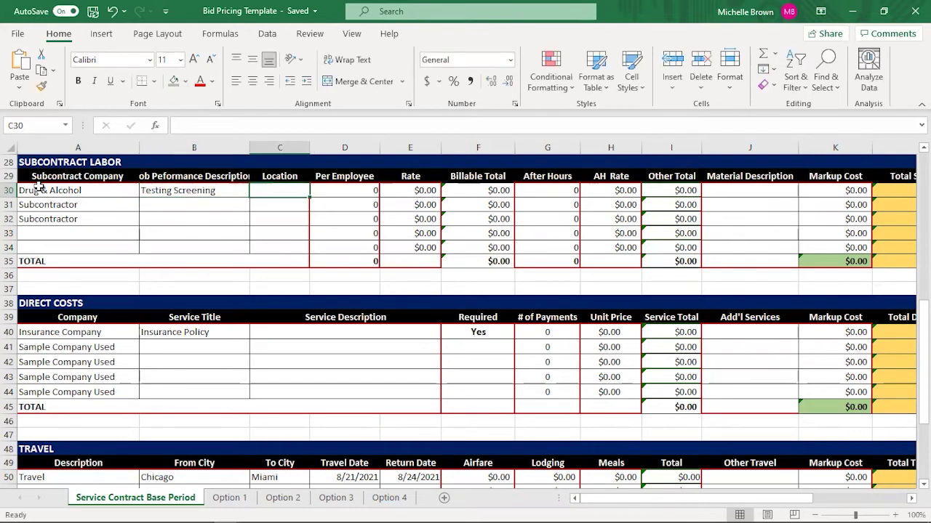
text(Chicago)
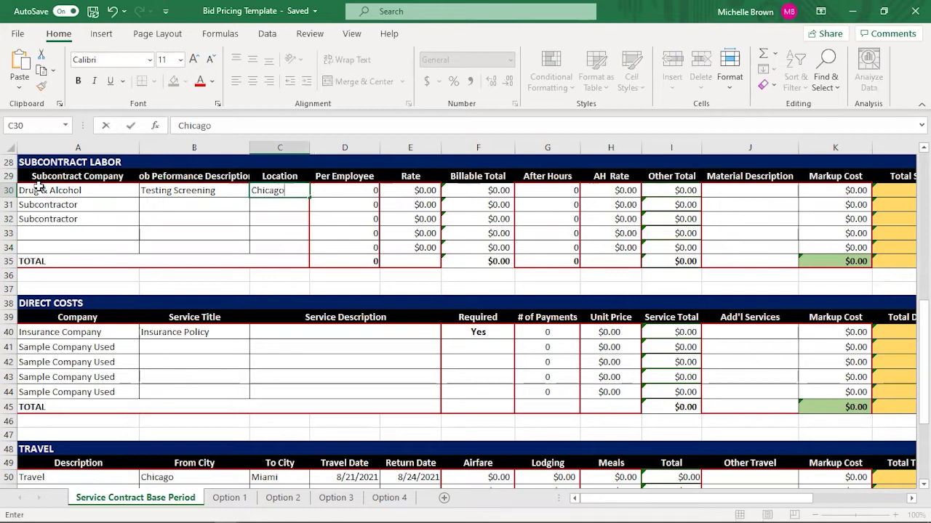
text(, IL)
key(Tab)
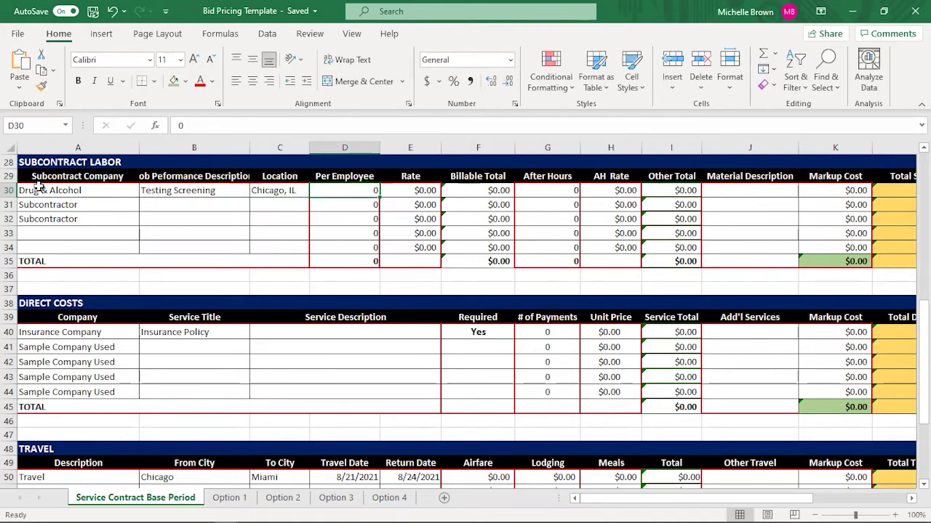
Set the Drug & Alcohol row's Per Employee quantity to 1 and its Rate to 125.00
text(1)
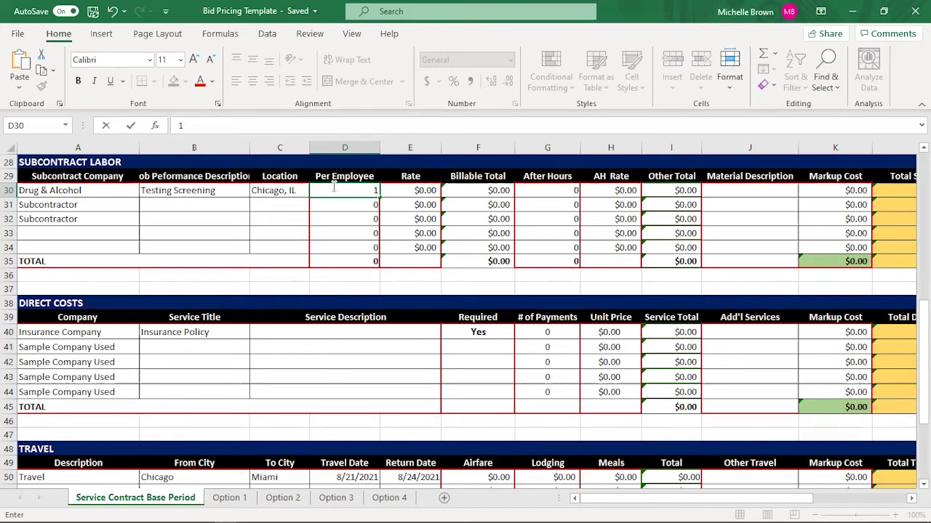
key(Tab)
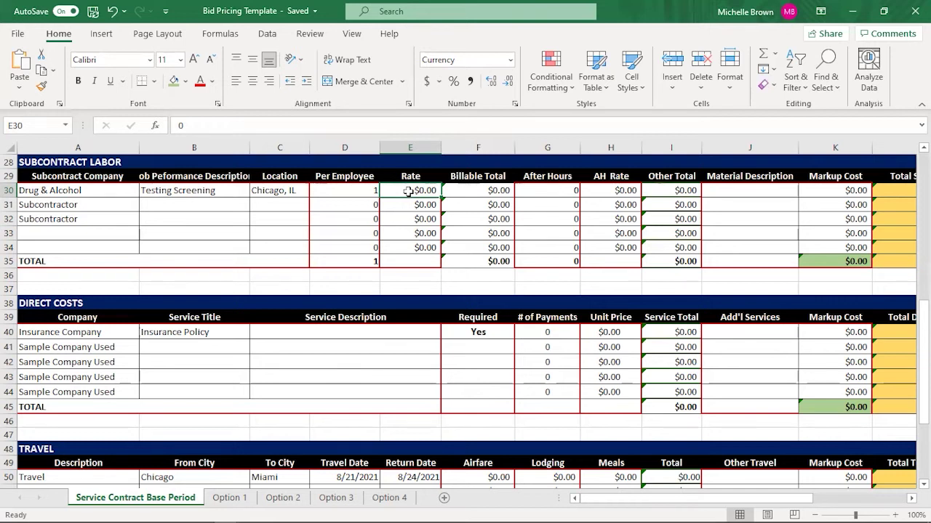
text(15)
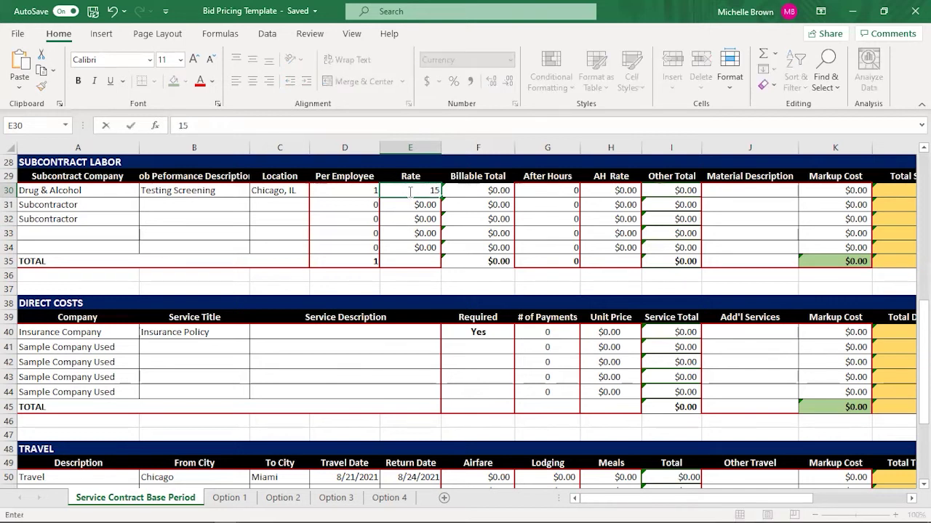
key(BackSpace)
text(25.00)
key(Tab)
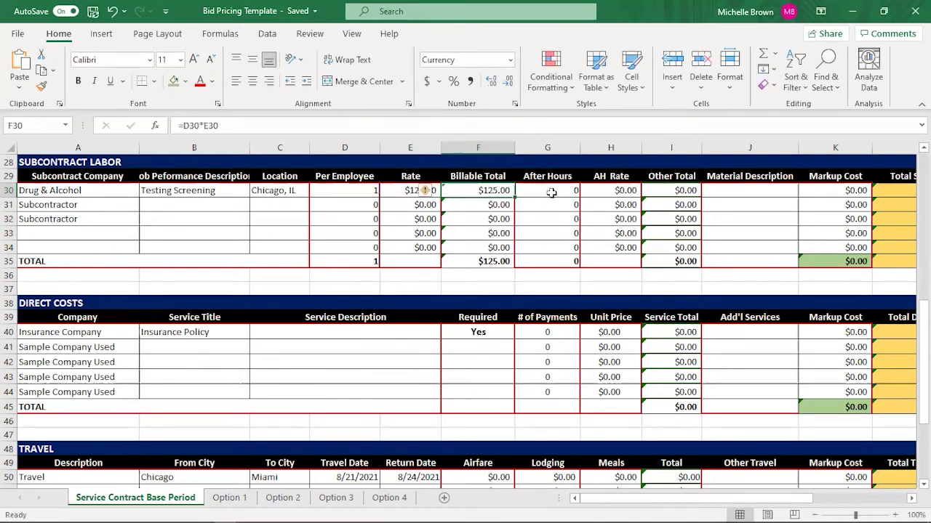
Try a Per Employee quantity of 5 in the Drug & Alcohol row and set it back to 1
click(359, 189)
text(5)
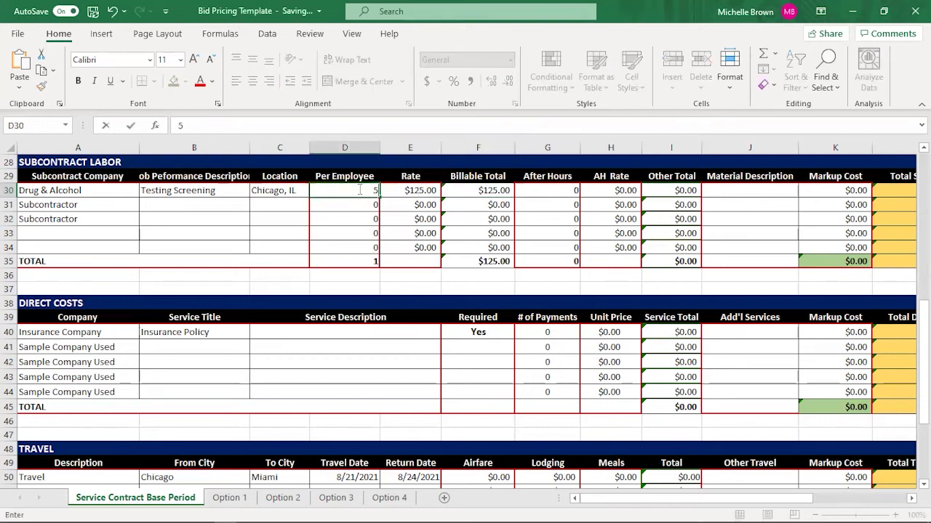
key(Tab)
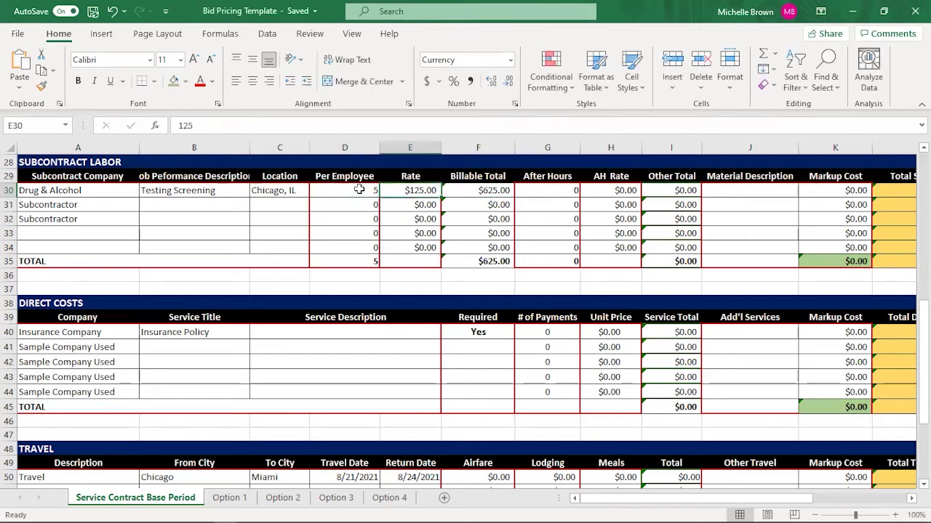
click(359, 191)
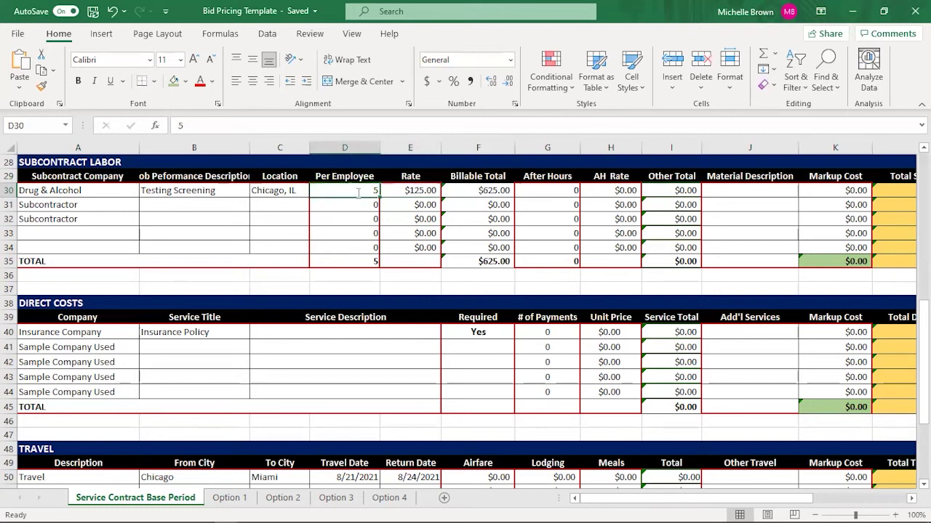
text(1)
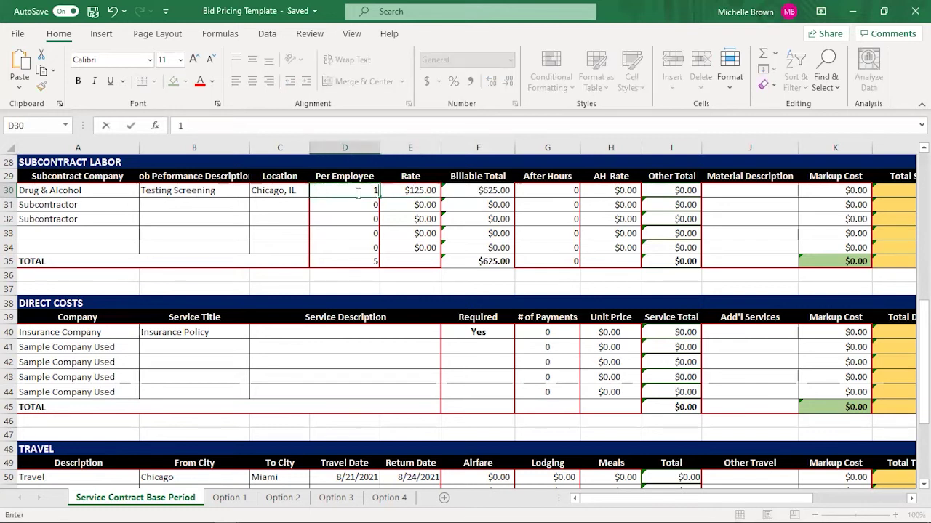
key(Tab)
Set the Markup Cost of the Drug & Alcohol row to 100.00, leaving the after-hours and material fields untouched
key(Tab)
key(Tab)
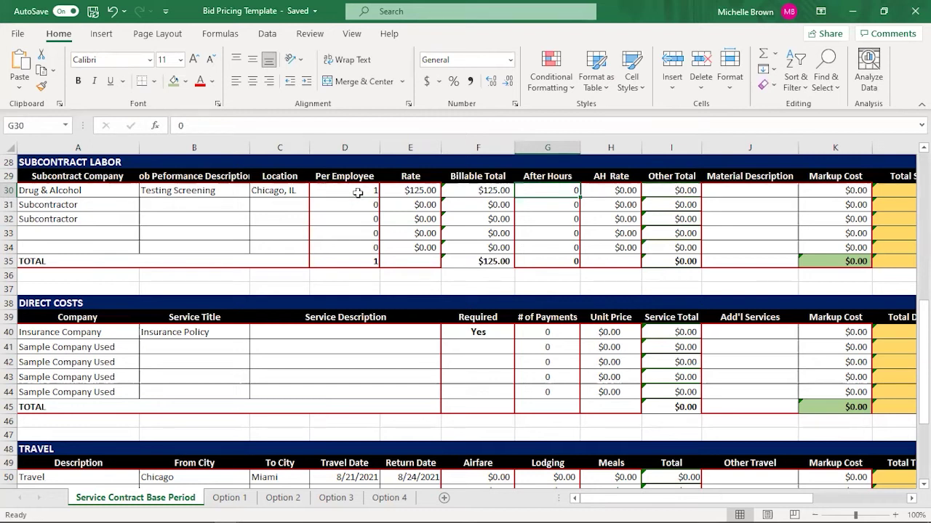
key(Right)
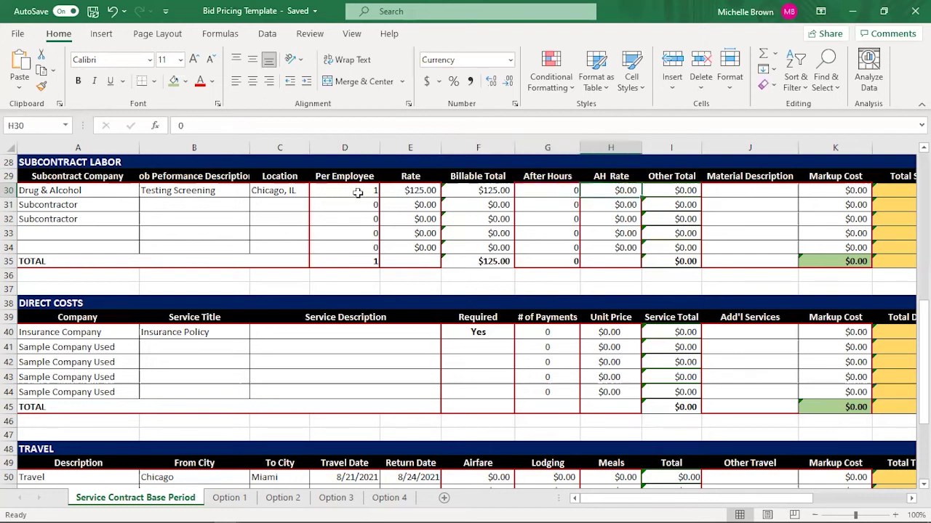
key(Right)
key(Right)
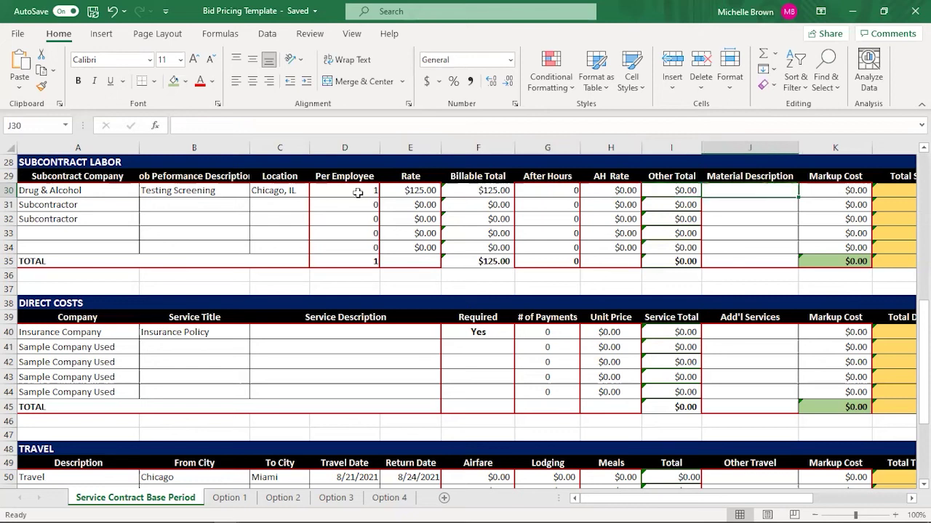
key(Right)
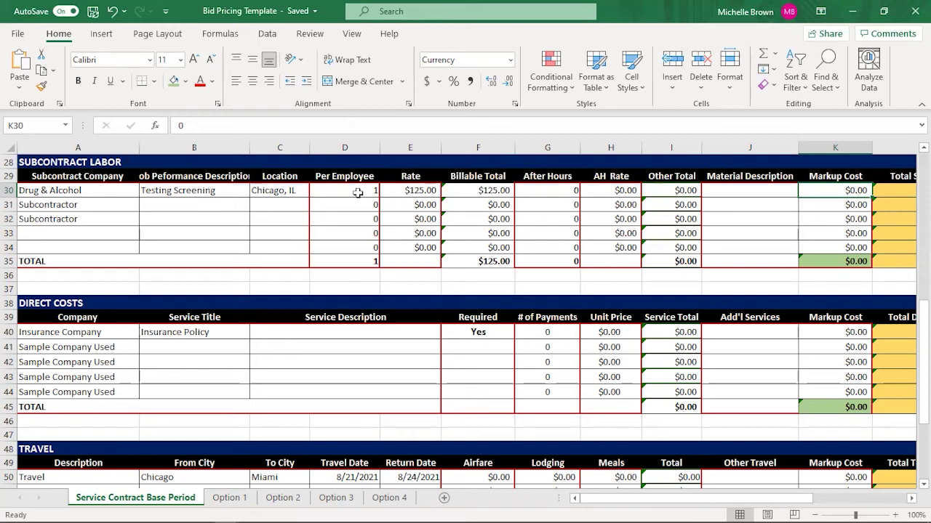
text(100.)
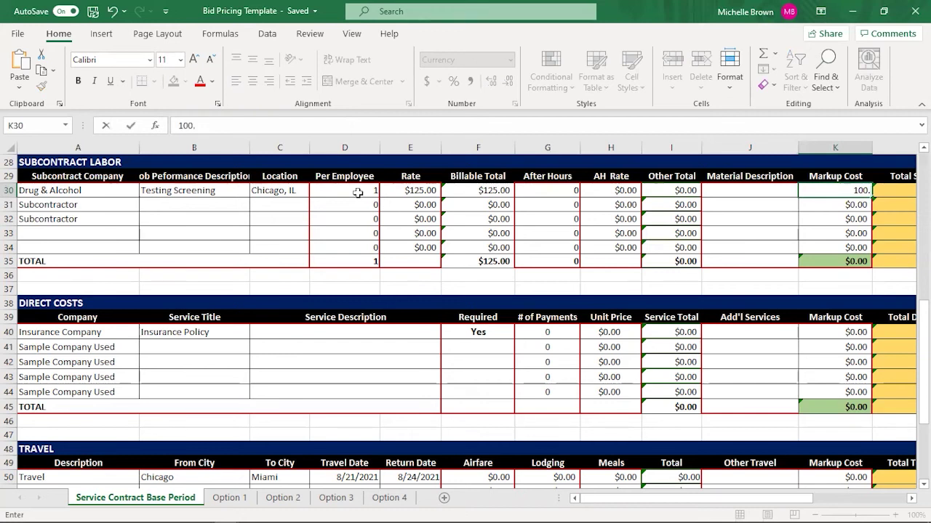
text(00)
key(Tab)
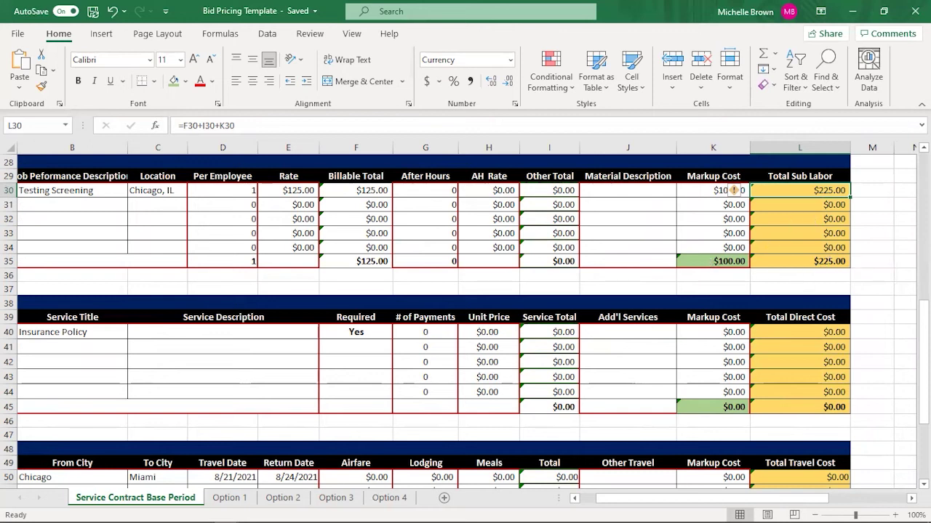
Compare the overall bid and markup totals in the sheet's header block with the staff labor and subcontract labor totals
drag(922, 349, 890, 205)
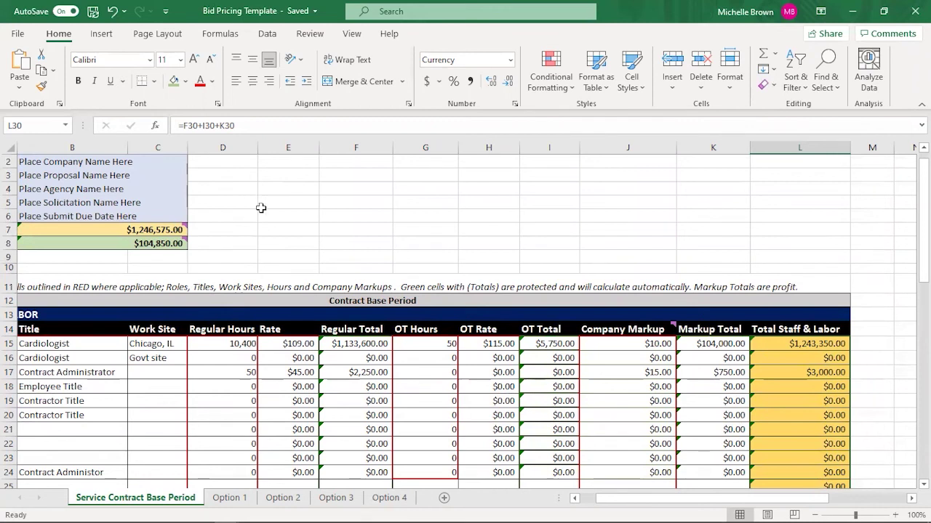
scroll(732, 416, down, 3)
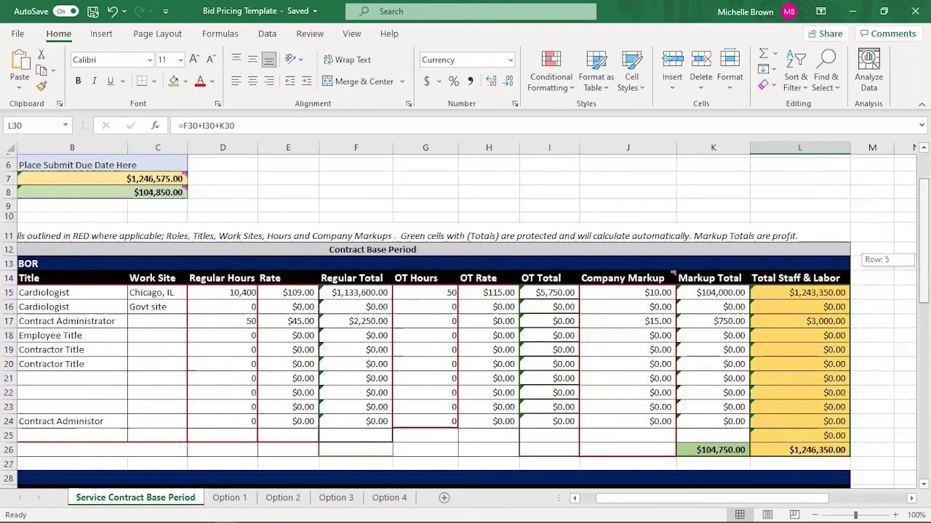
scroll(733, 416, down, 3)
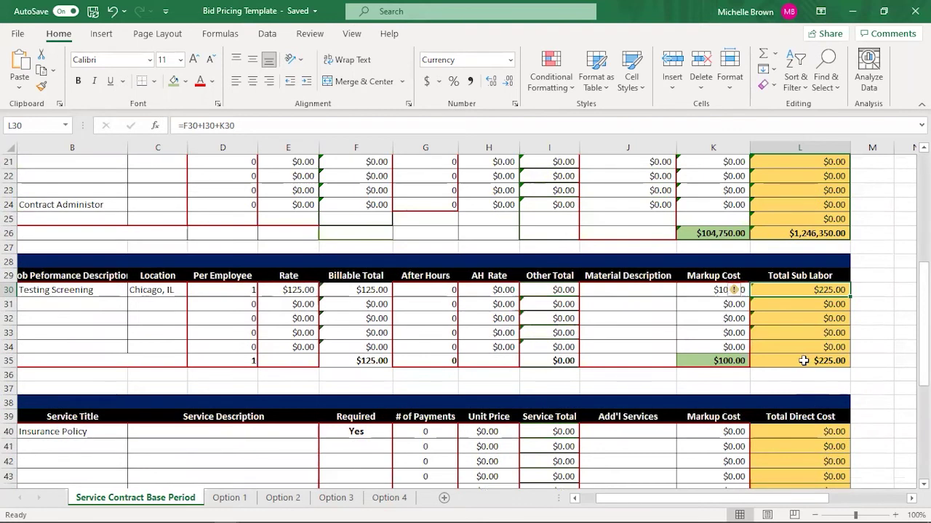
scroll(733, 289, up, 6)
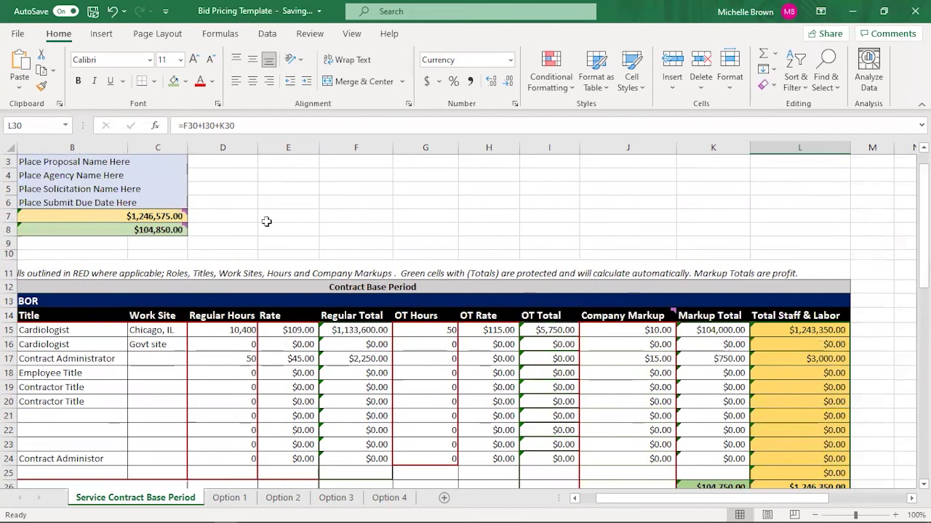
mouse_move(166, 225)
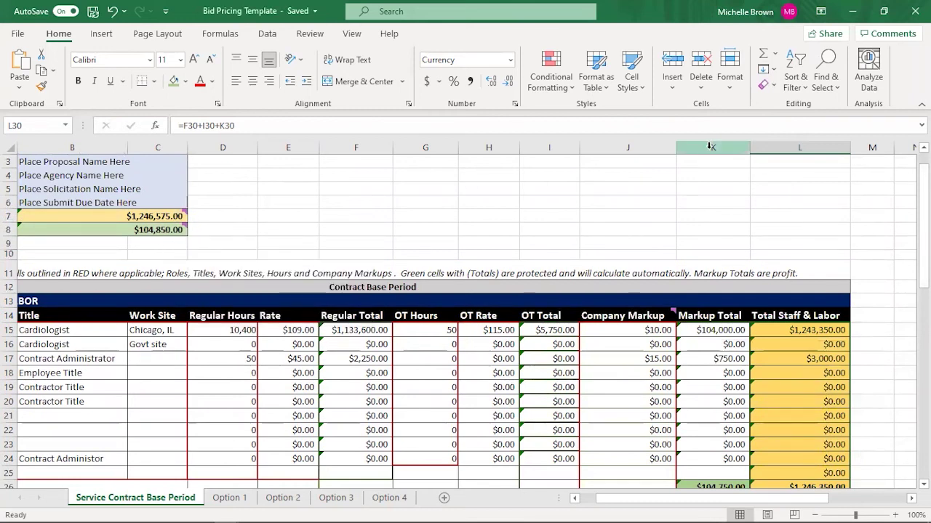
scroll(733, 348, down, 4)
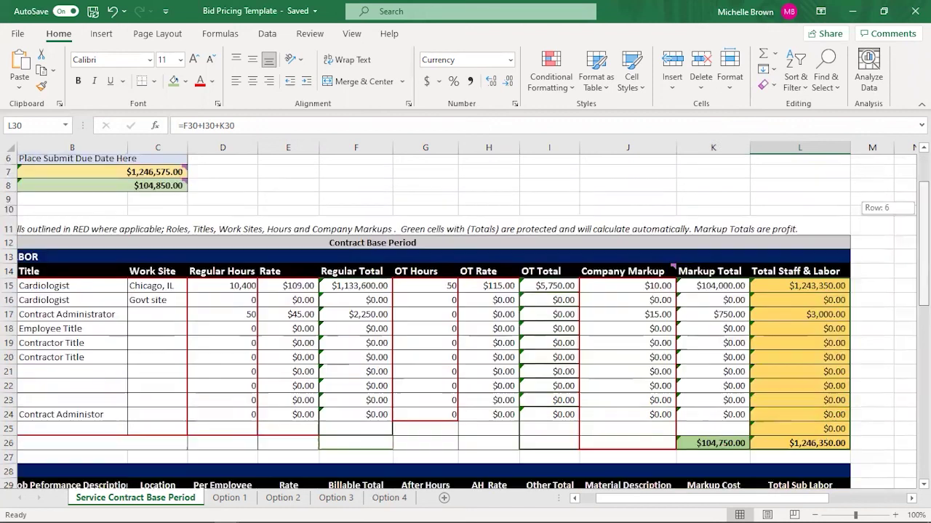
scroll(733, 349, down, 3)
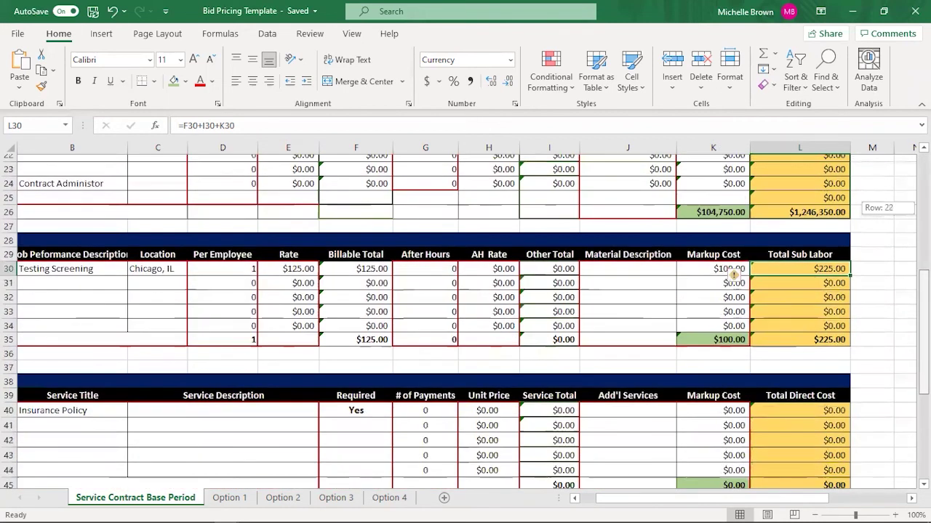